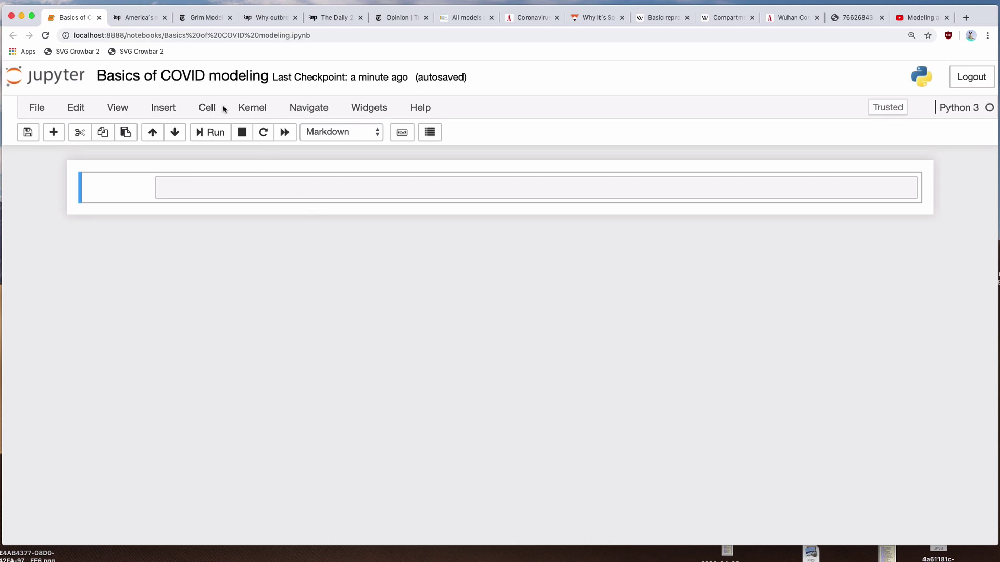
Step: Review the Washington Post model article, highlighting the word 'model' in its headline
{"action": "left_click", "coordinate": [139, 18]}
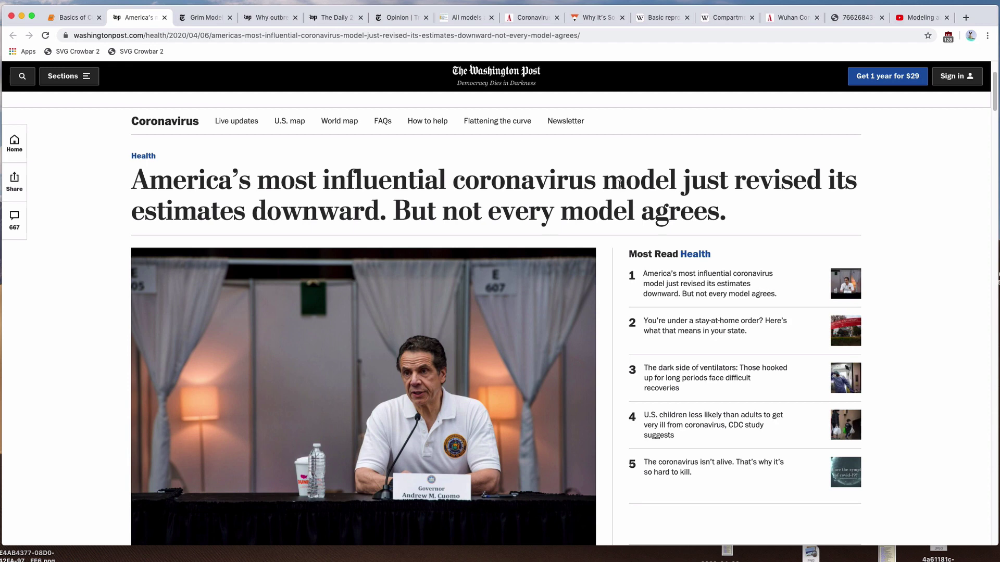
{"action": "double_click", "coordinate": [620, 184]}
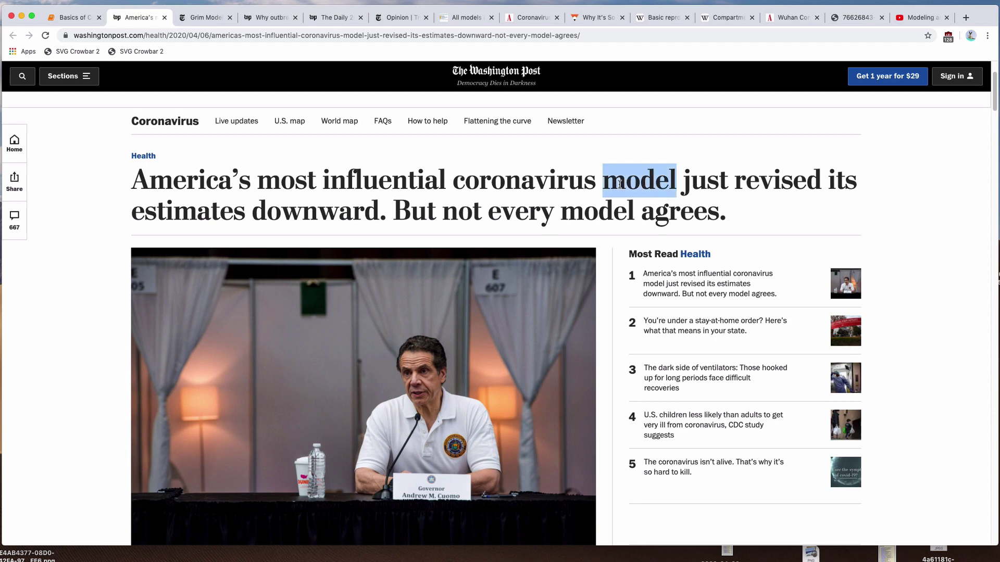
{"action": "left_click", "coordinate": [586, 186]}
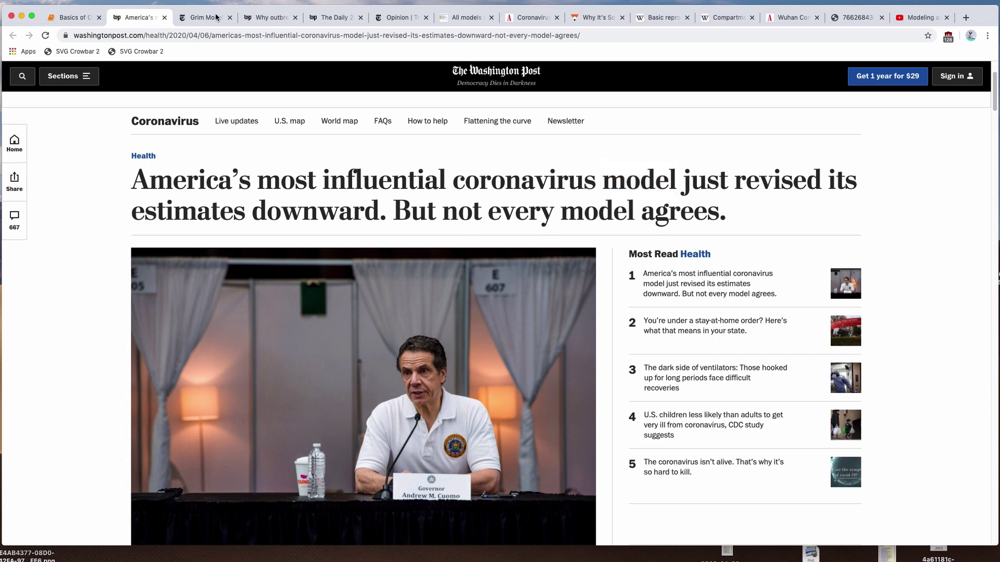
{"action": "double_click", "coordinate": [621, 181]}
{"action": "left_click", "coordinate": [571, 186]}
Step: Switch to the NYT 'White House Projects Grim Toll From Coronavirus' article and highlight its infected-people phrase
{"action": "left_click", "coordinate": [214, 20]}
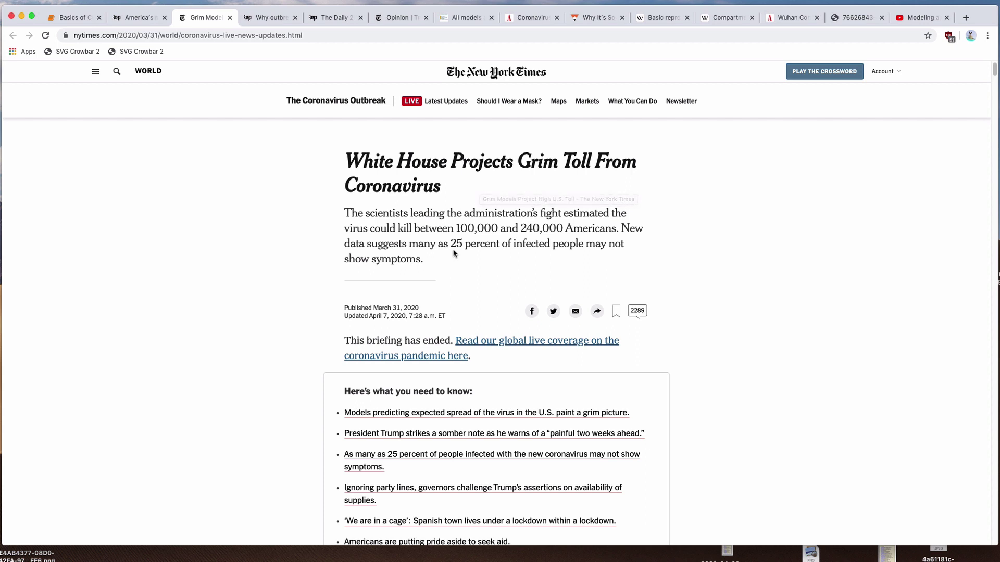
{"action": "left_click_drag", "start_coordinate": [408, 227], "coordinate": [560, 244]}
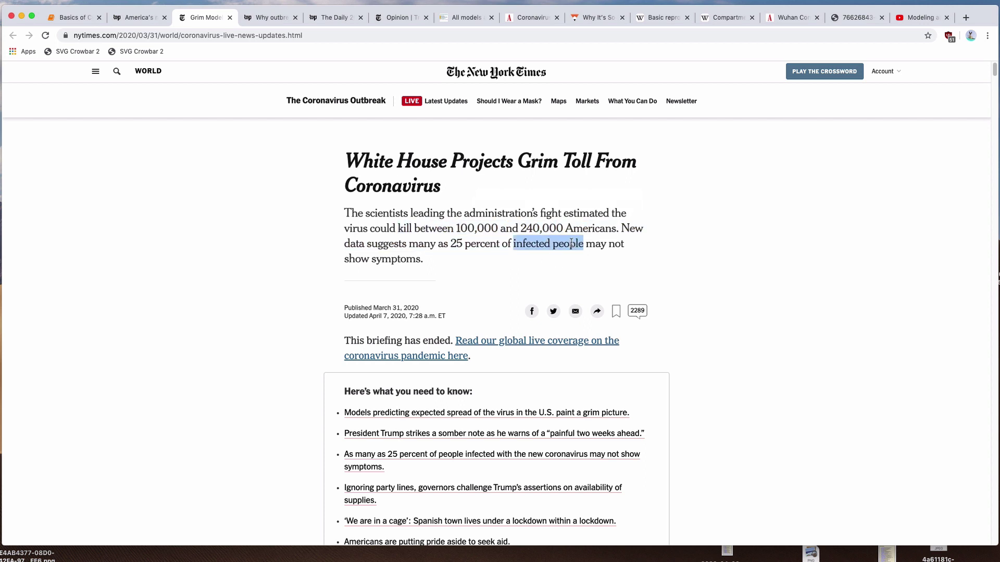
{"action": "left_click", "coordinate": [538, 240]}
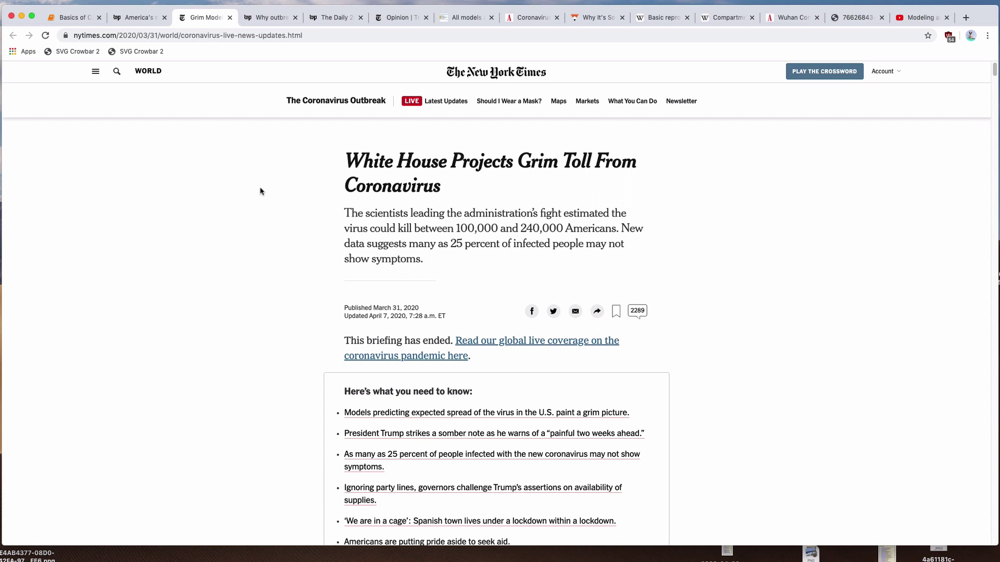
Step: Highlight the Grim Toll headline, then view the flatten-the-curve outbreak article's headline
{"action": "left_click_drag", "start_coordinate": [455, 194], "coordinate": [345, 159]}
{"action": "left_click", "coordinate": [344, 159]}
{"action": "left_click", "coordinate": [269, 21]}
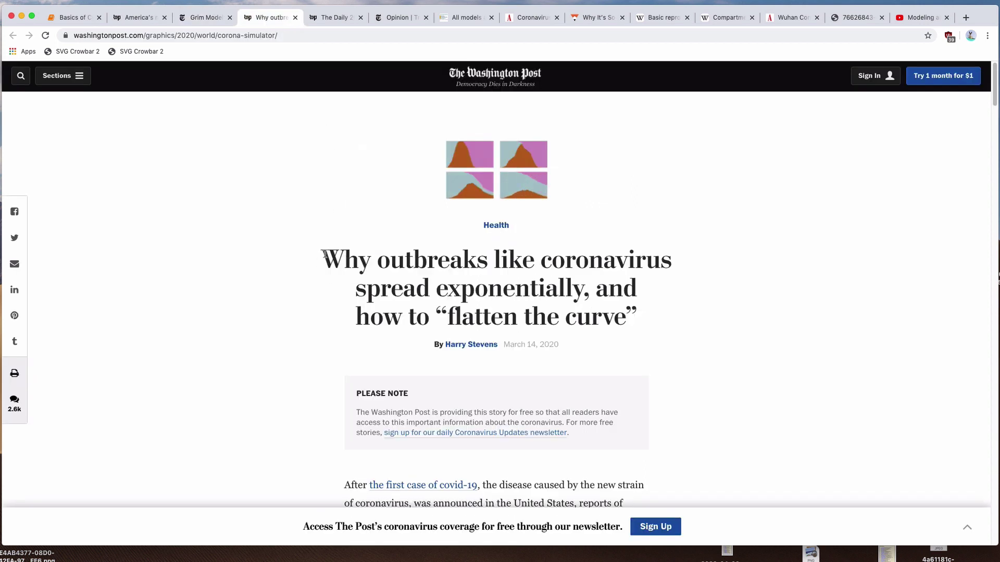
{"action": "left_click_drag", "start_coordinate": [452, 317], "coordinate": [364, 289]}
{"action": "left_click", "coordinate": [381, 236]}
Step: Browse The Daily 202 and the reopen-America opinion piece, then highlight the 100,000–240,000 toll in Grim Toll
{"action": "left_click", "coordinate": [333, 17]}
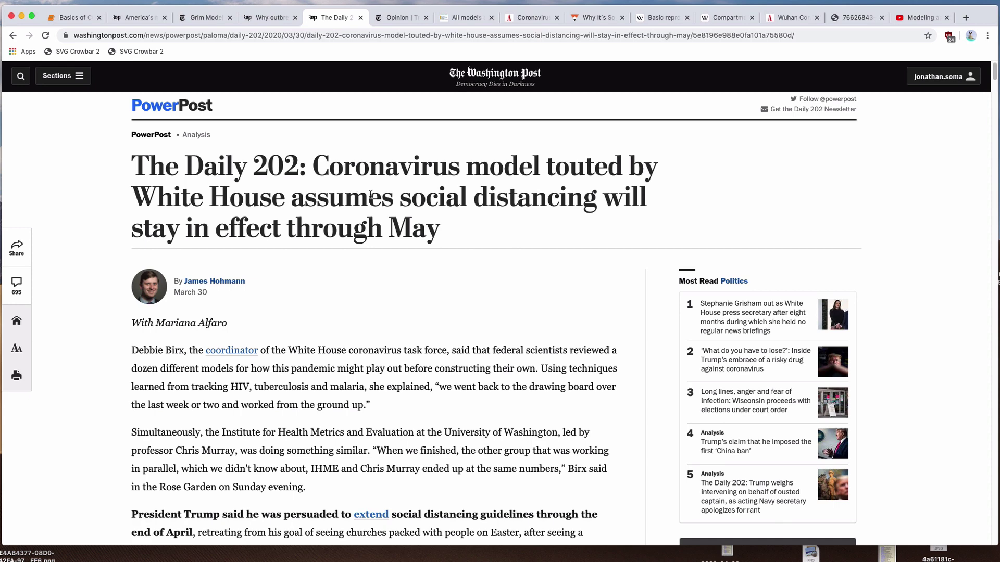
{"action": "left_click", "coordinate": [397, 19]}
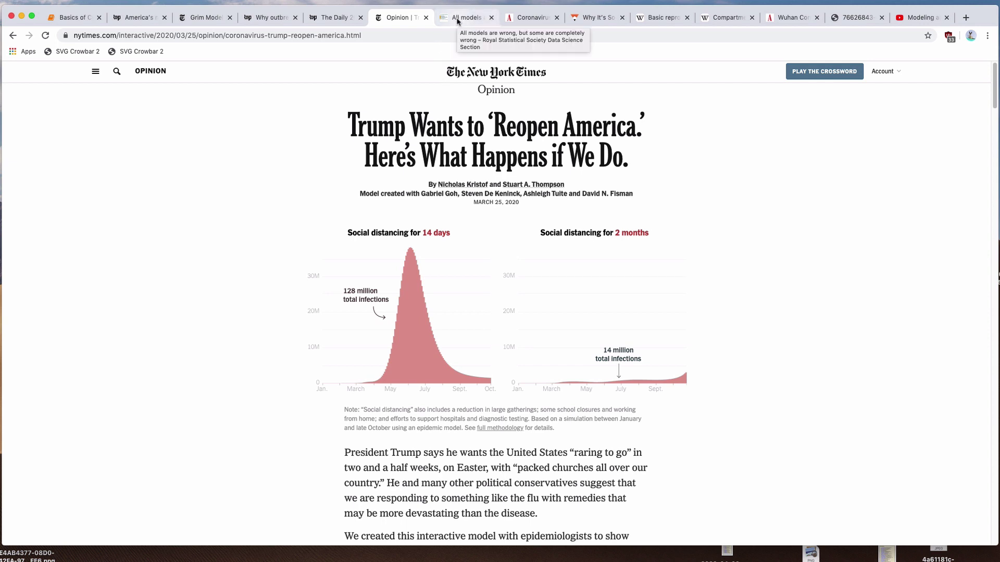
{"action": "left_click", "coordinate": [199, 16]}
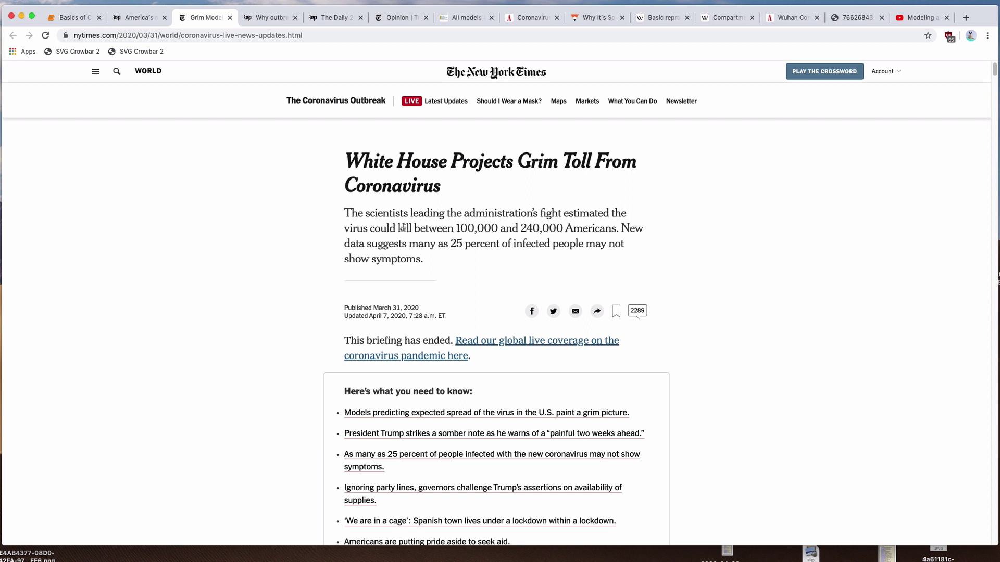
{"action": "left_click_drag", "start_coordinate": [399, 228], "coordinate": [563, 229]}
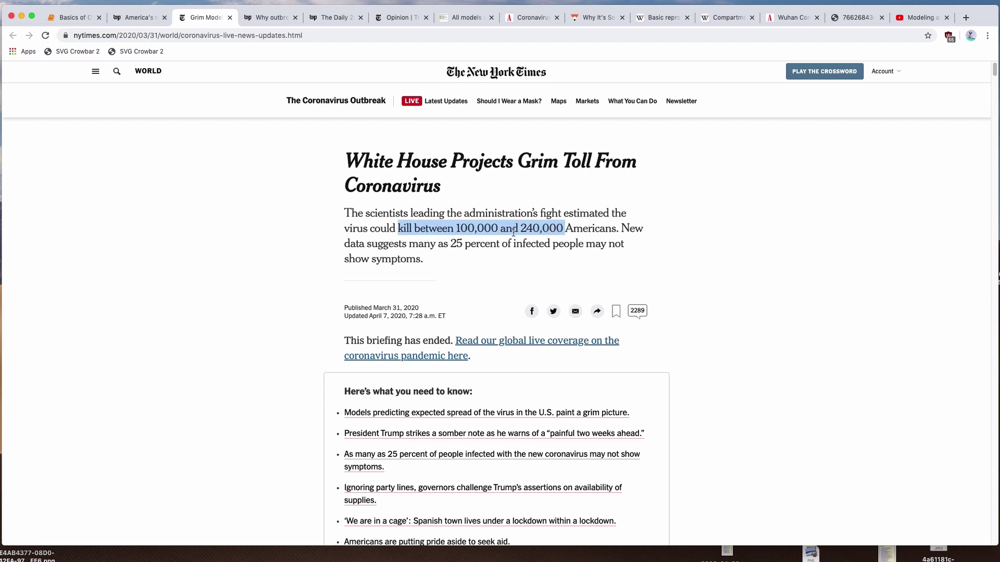
{"action": "left_click", "coordinate": [295, 229]}
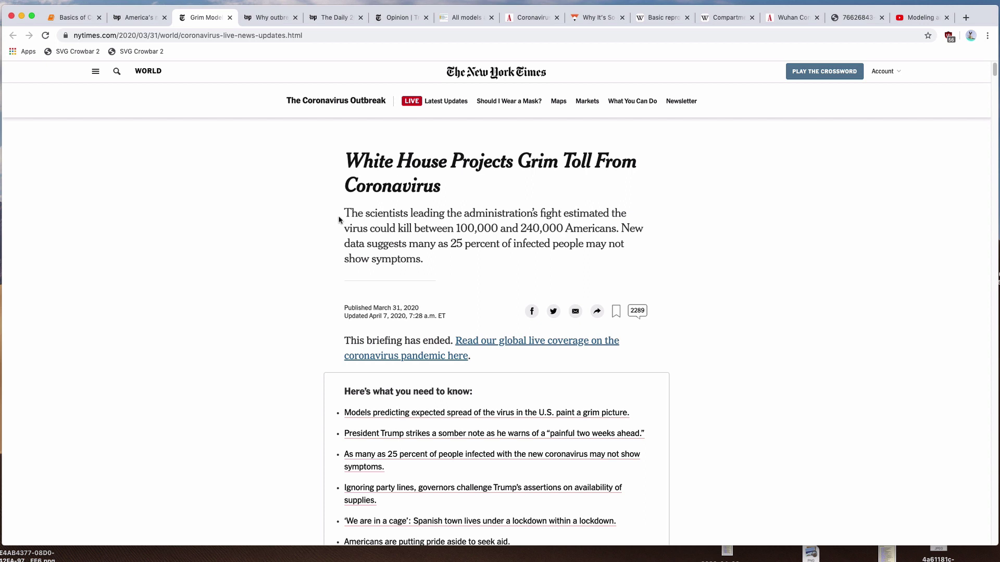
Step: Show the 'All models are wrong' blog post and highlight its title
{"action": "left_click", "coordinate": [456, 18]}
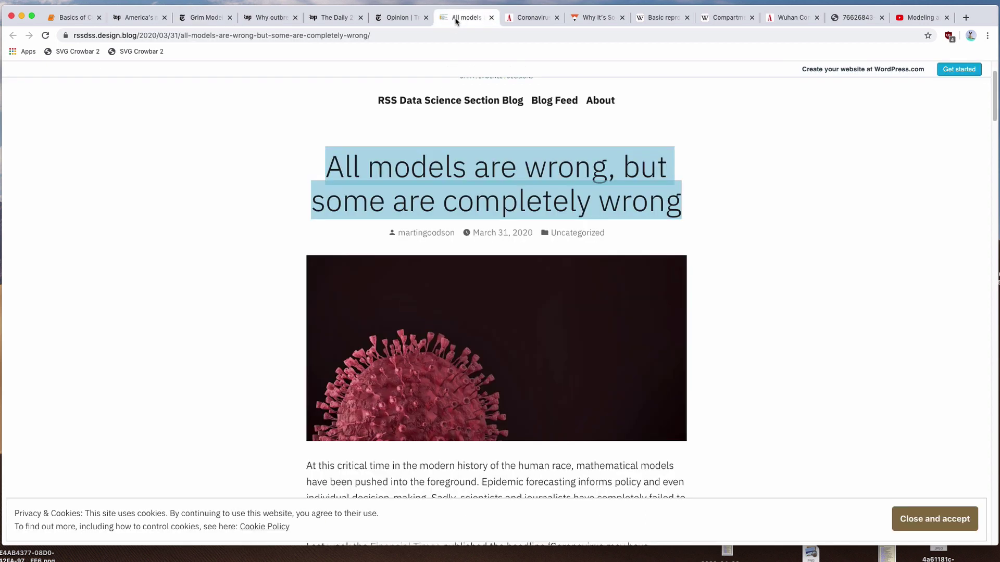
{"action": "left_click", "coordinate": [290, 203]}
{"action": "left_click_drag", "start_coordinate": [295, 178], "coordinate": [707, 196]}
{"action": "left_click", "coordinate": [298, 179]}
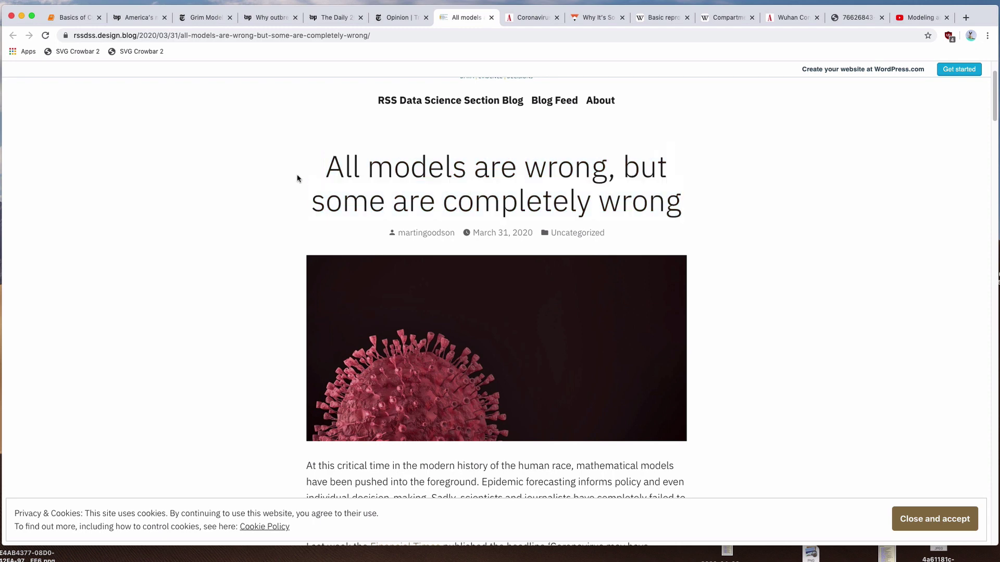
Step: Look over The Atlantic and FiveThirtyEight COVID-19 model articles, then return to the notebook
{"action": "left_click", "coordinate": [515, 19]}
{"action": "left_click", "coordinate": [167, 216]}
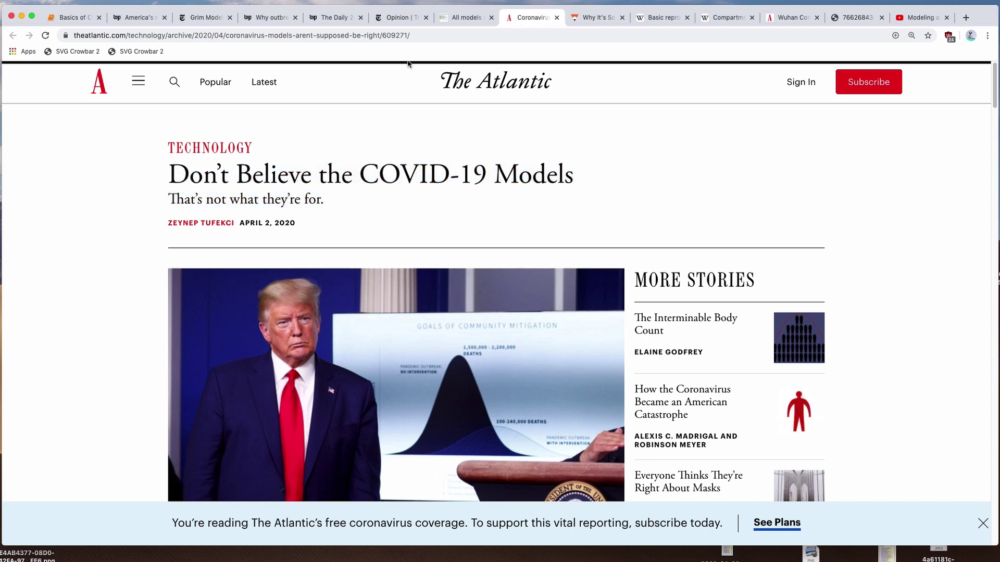
{"action": "left_click", "coordinate": [584, 23]}
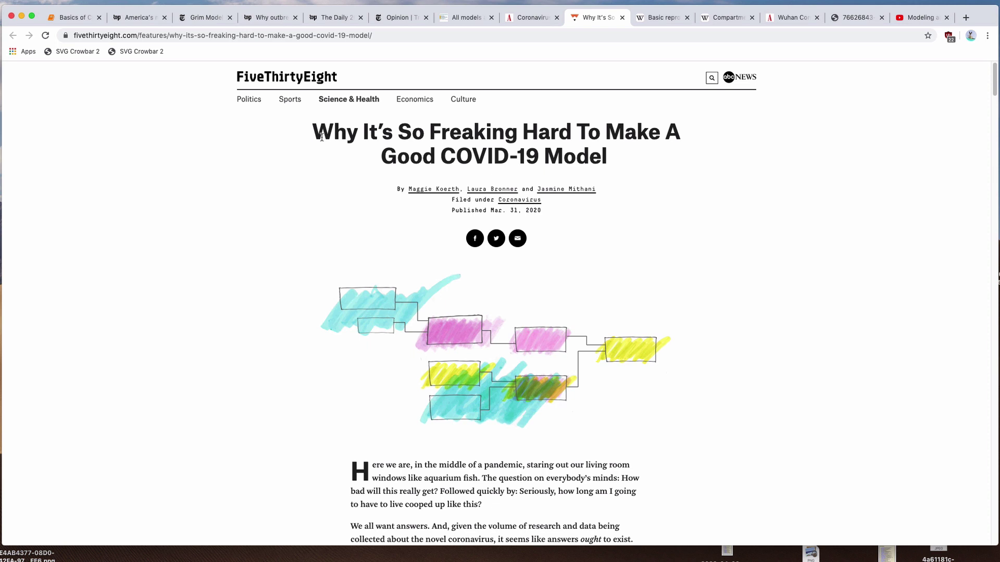
{"action": "left_click", "coordinate": [67, 19]}
Step: Enter 'Every 7 days, the infected population doubles.' in the Markdown cell and render it
{"action": "left_click", "coordinate": [221, 189]}
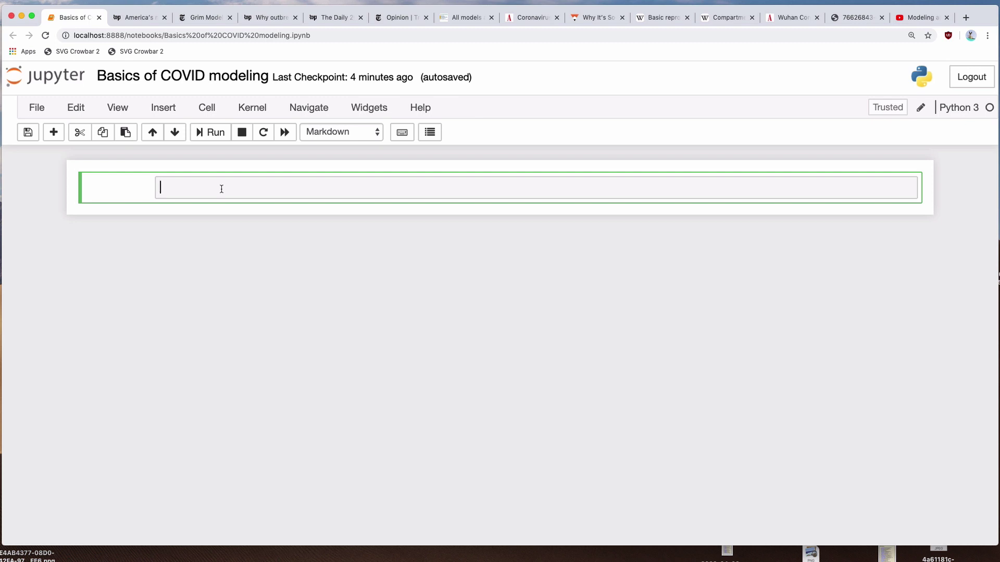
{"action": "type", "text": "Every 7 days, the infected population doubles."}
{"action": "key", "text": "Escape"}
{"action": "key", "text": "shift+Return"}
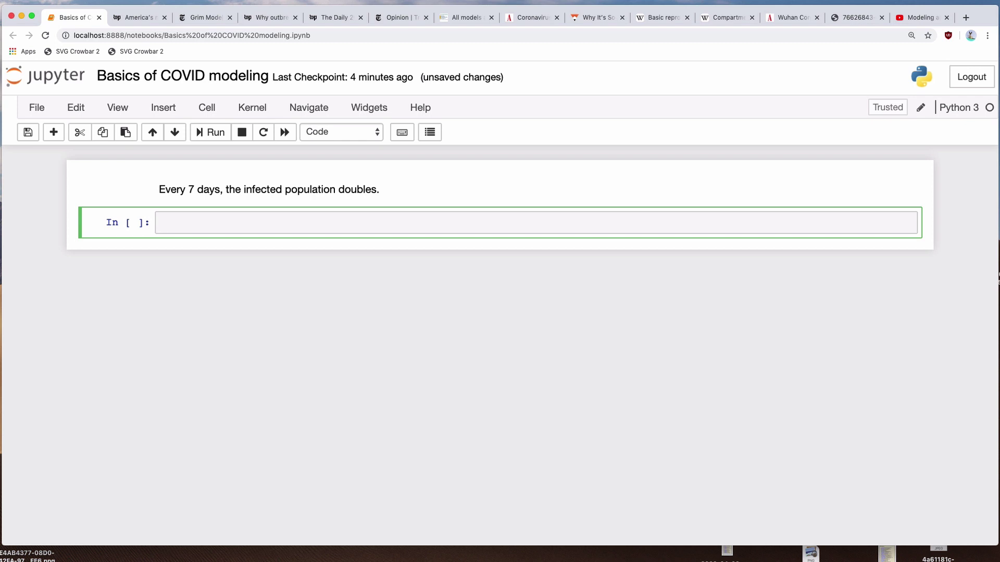
Step: Type Day 0: 100, Day 7: 200, Day 14: 400 and Day 21: 800 lines in a Markdown cell
{"action": "type", "text": "Day 0: 100"}
{"action": "key", "text": "Return"}
{"action": "type", "text": "Day"}
{"action": "key", "text": "Escape"}
{"action": "key", "text": "m"}
{"action": "key", "text": "Return"}
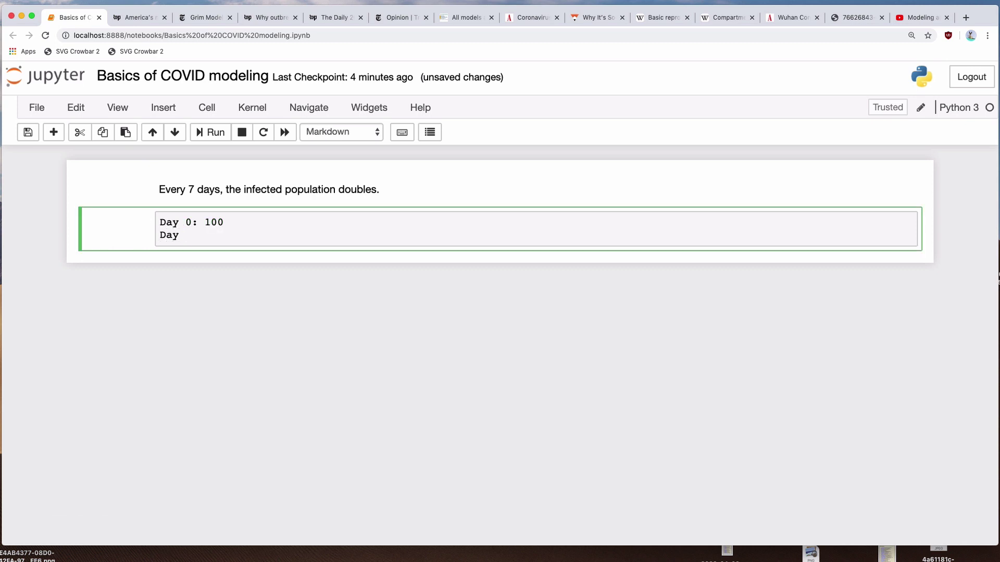
{"action": "type", "text": "7: 200"}
{"action": "key", "text": "Return"}
{"action": "type", "text": "Day 13:"}
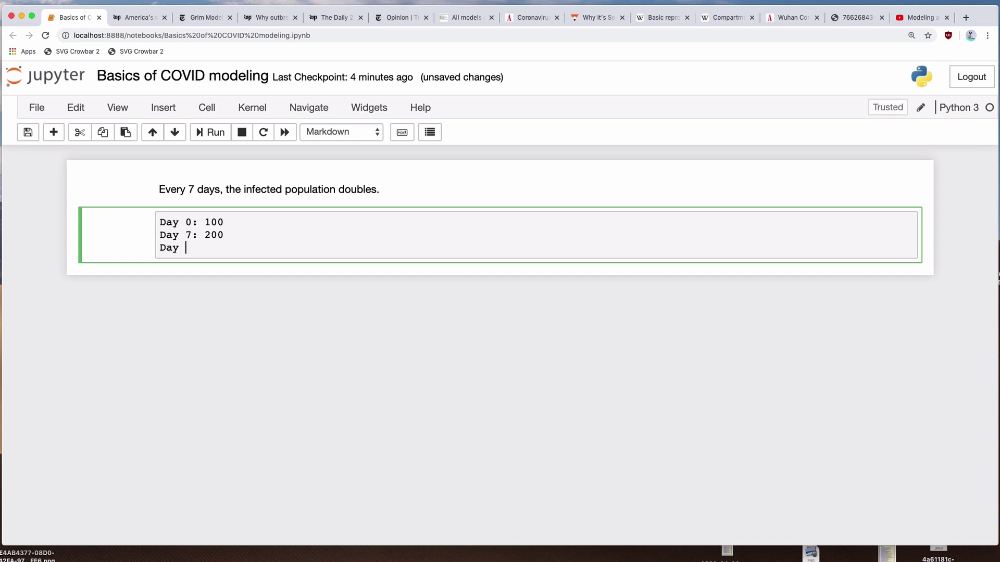
{"action": "key", "text": "BackSpace"}
{"action": "key", "text": "BackSpace"}
{"action": "type", "text": ": 400"}
{"action": "key", "text": "Return"}
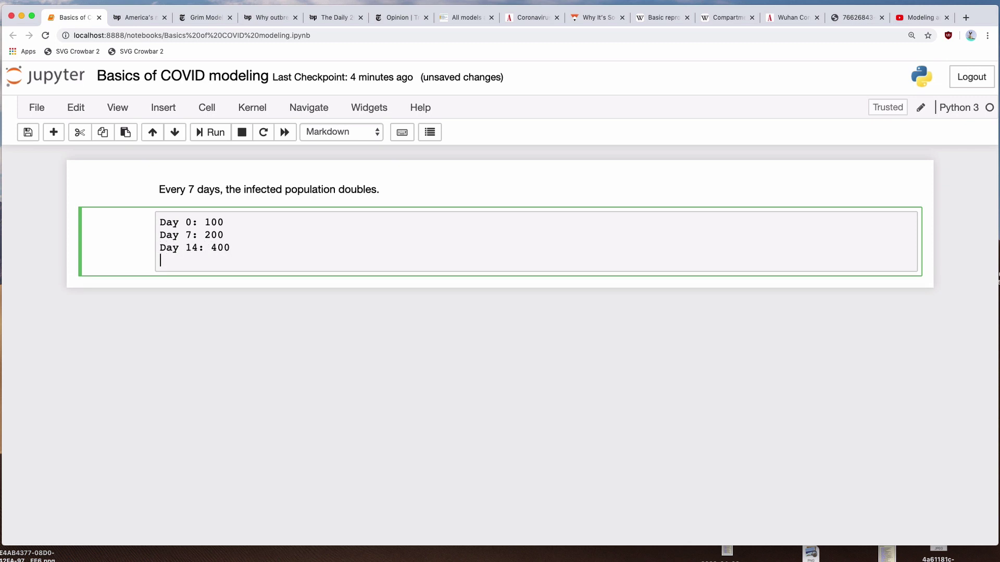
{"action": "type", "text": "Day 21: 800"}
{"action": "key", "text": "Return"}
Step: Paste the remaining days through Day 84, prefix lines with '*', and render the bulleted list
{"action": "key", "text": "super+Tab"}
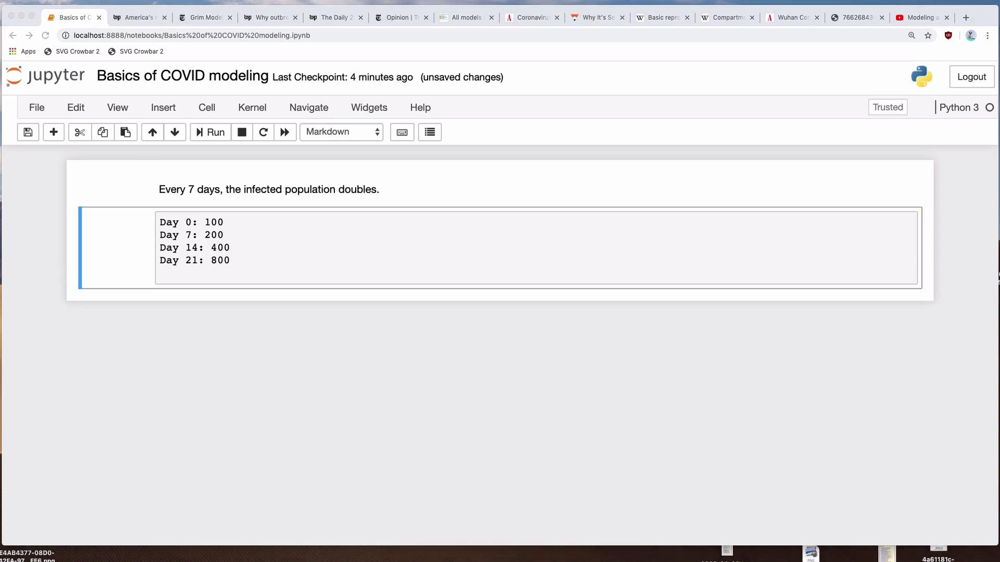
{"action": "left_click", "coordinate": [487, 286]}
{"action": "type", "text": "* Day 28: 1,600 * Day 35: 3,200 * Day 42: 6,400 * Day 49: 128,000 * Day 56: 256,000 * Day 63: 512,000 * Day 70: 1,024,000 * Day 77: 2,048,000 * Day 84: 4,096,000"}
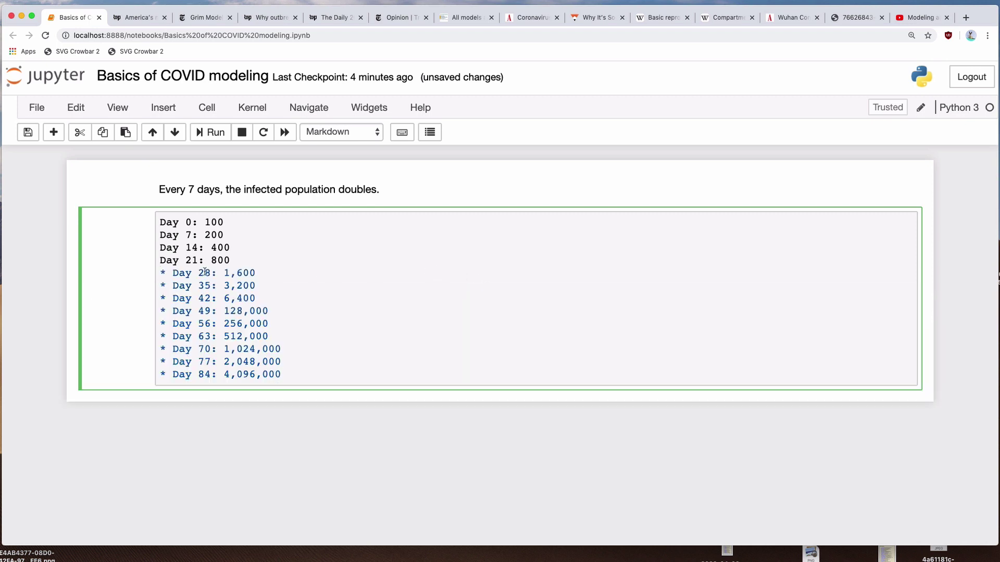
{"action": "left_click", "coordinate": [160, 260]}
{"action": "type", "text": "*"}
{"action": "key", "text": "Up"}
{"action": "type", "text": "*"}
{"action": "key", "text": "Up"}
{"action": "key", "text": "Home"}
{"action": "type", "text": "*"}
{"action": "key", "text": "Up"}
{"action": "key", "text": "Home"}
{"action": "type", "text": "*"}
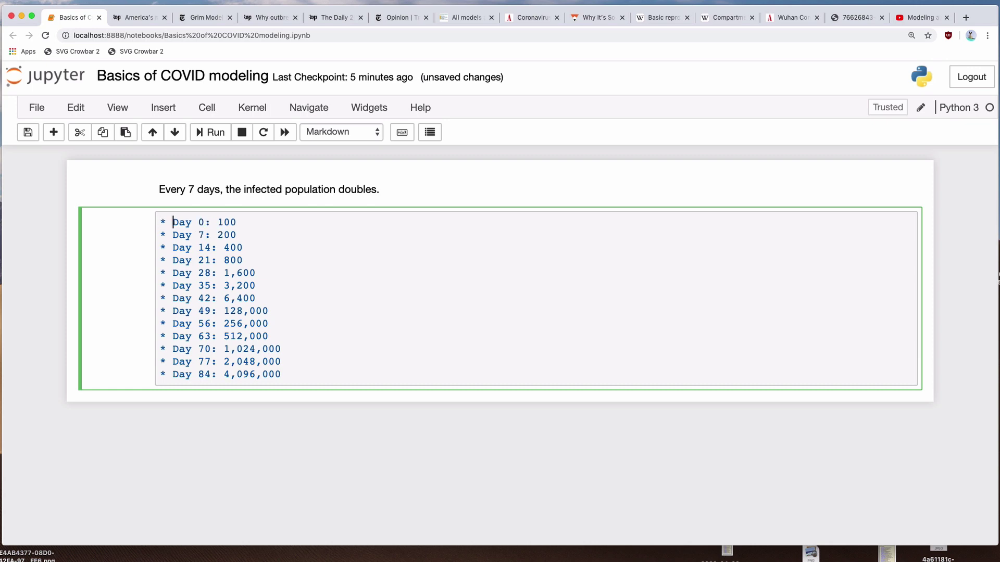
{"action": "triple_click", "coordinate": [201, 373]}
{"action": "key", "text": "shift+Return"}
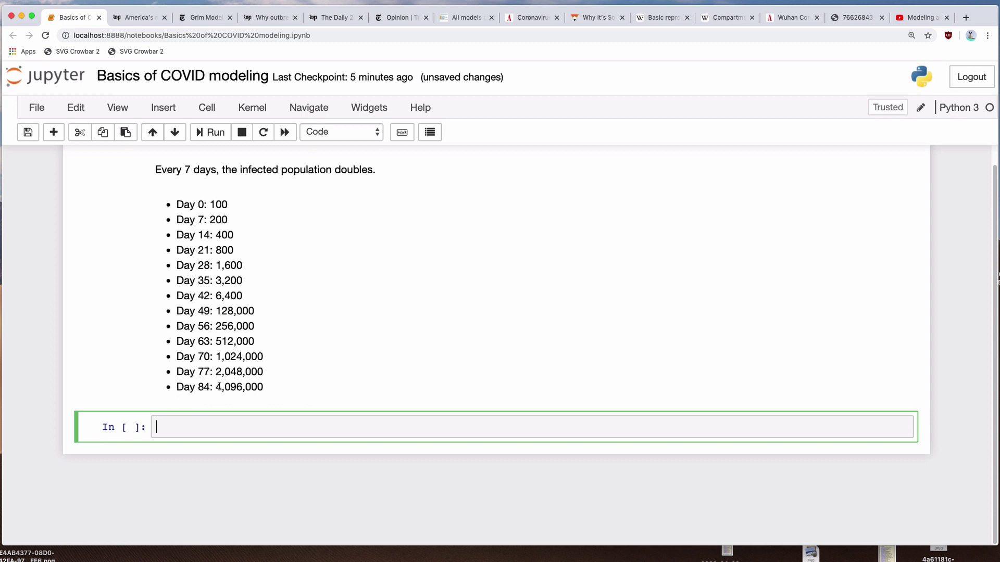
Step: Highlight the Day 84 figure 4,096,000 and the doubling phrase for review
{"action": "left_click_drag", "start_coordinate": [216, 387], "coordinate": [263, 395]}
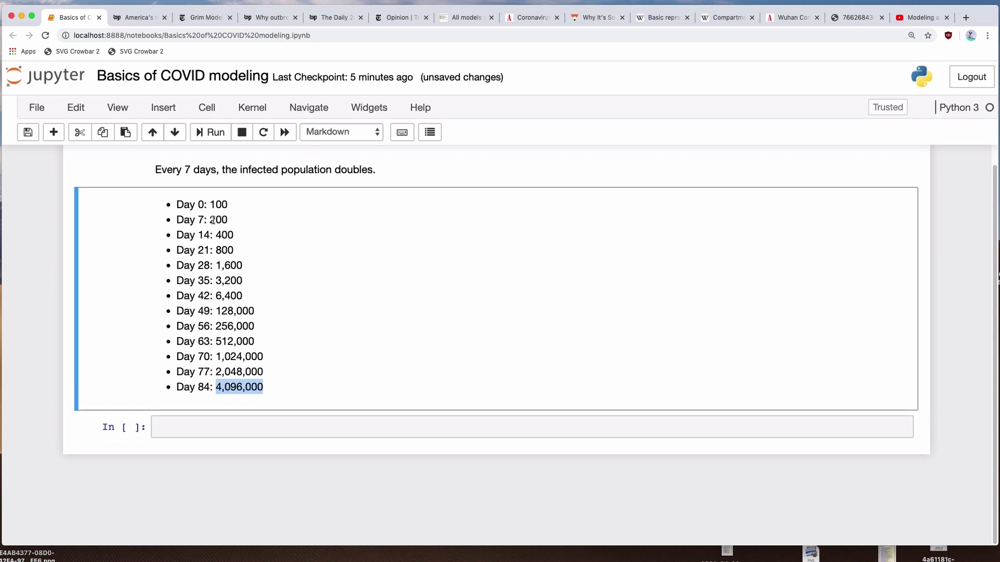
{"action": "left_click", "coordinate": [232, 427]}
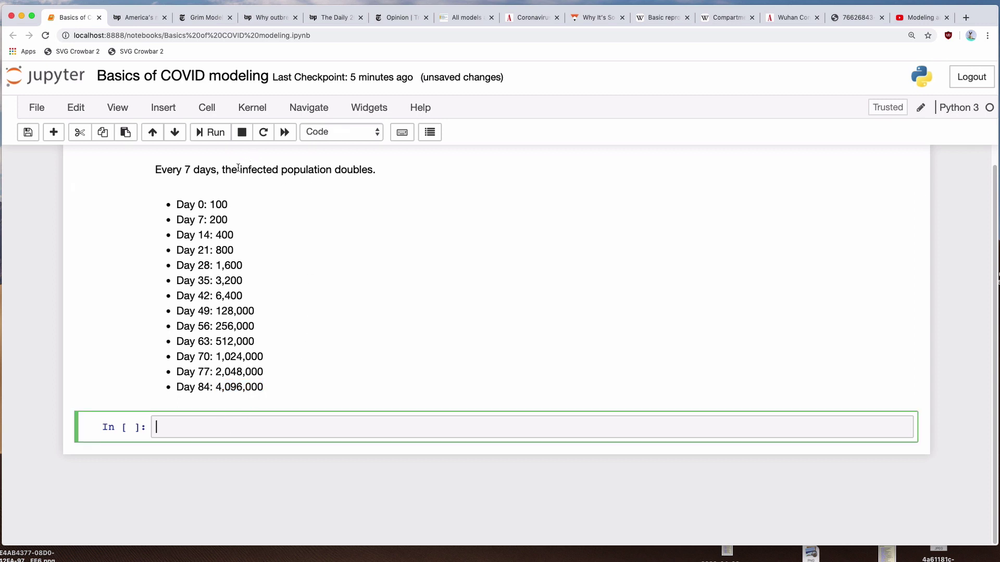
{"action": "left_click_drag", "start_coordinate": [239, 169], "coordinate": [358, 164]}
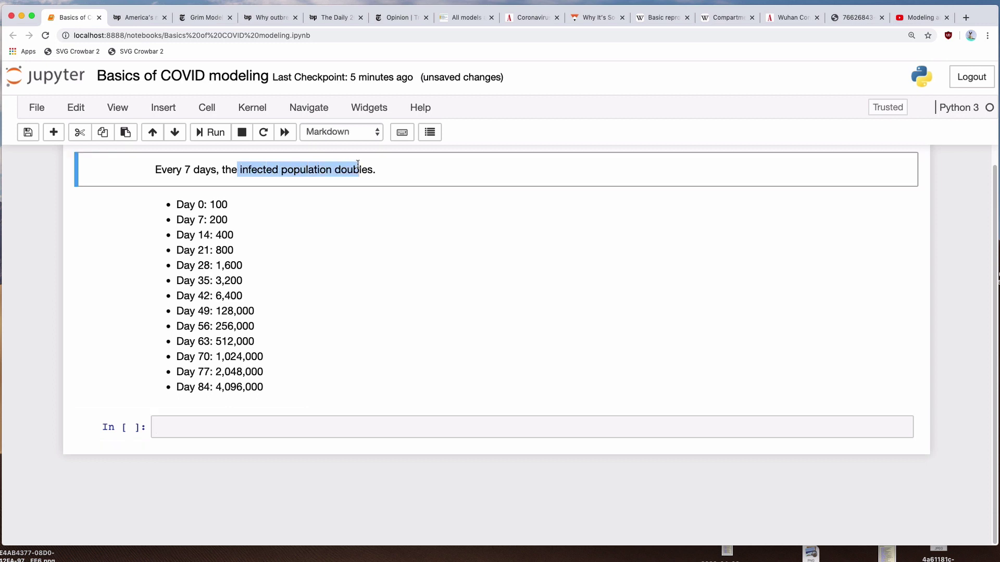
{"action": "left_click", "coordinate": [280, 423]}
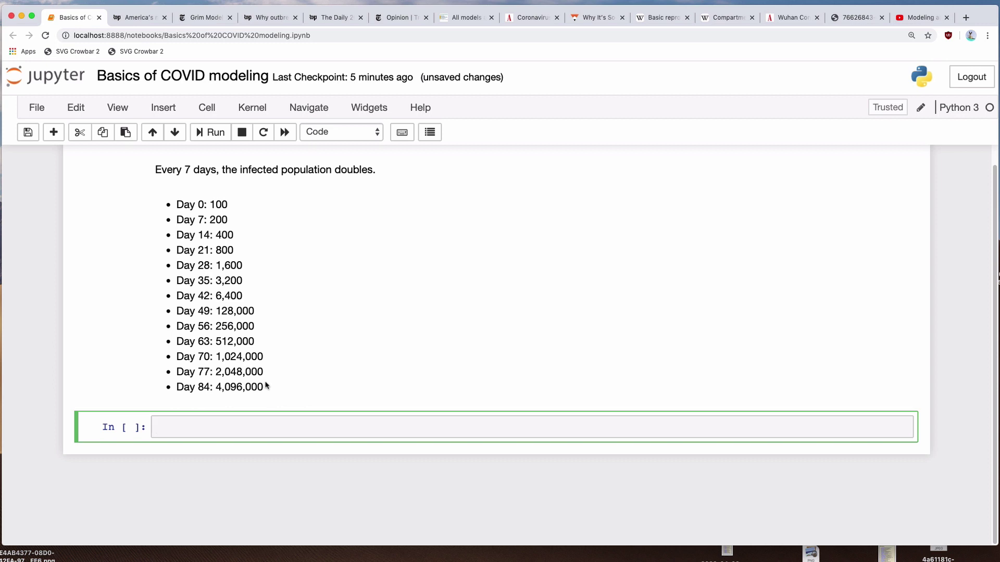
{"action": "left_click_drag", "start_coordinate": [265, 387], "coordinate": [217, 385]}
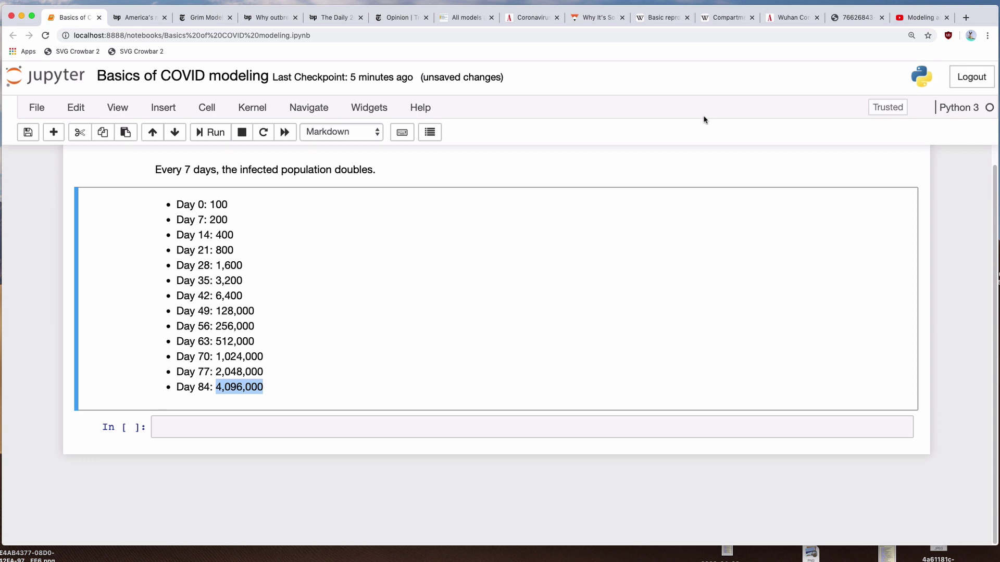
{"action": "left_click", "coordinate": [428, 419]}
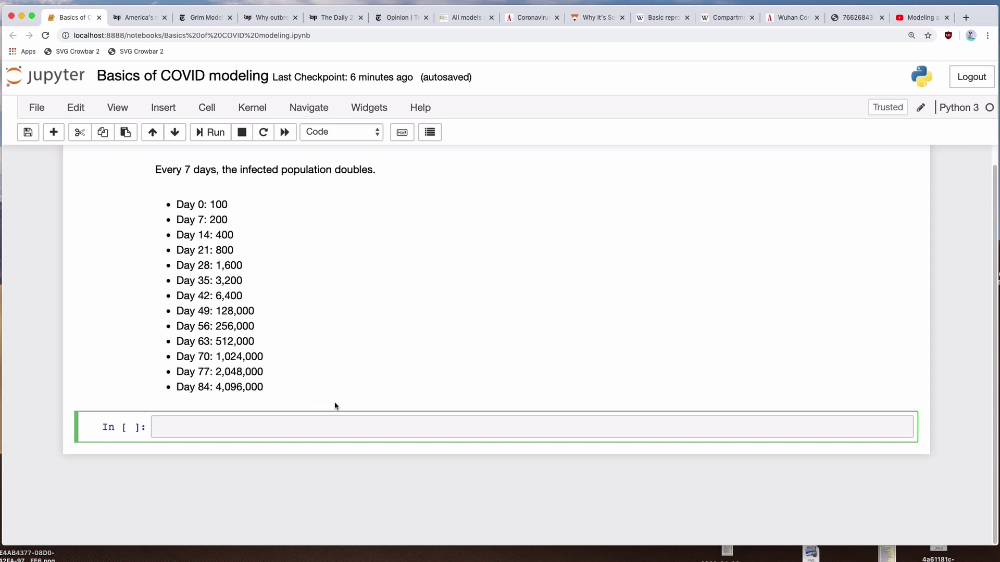
Step: Type the 'Susceptible people: people who could catch the disease' bullet and make the cell Markdown
{"action": "type", "text": "* Susceptible peop"}
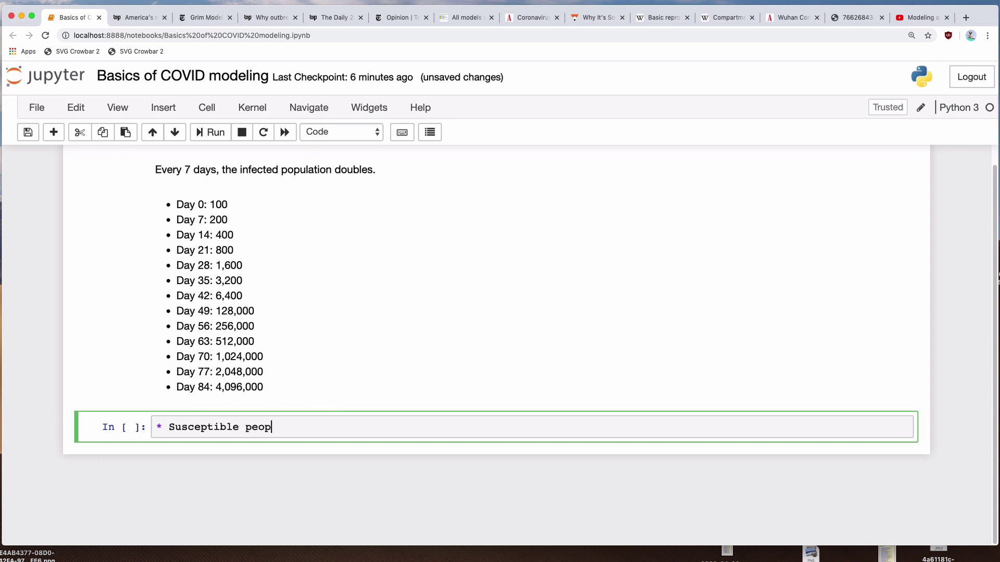
{"action": "type", "text": "le: people who could catch the disease"}
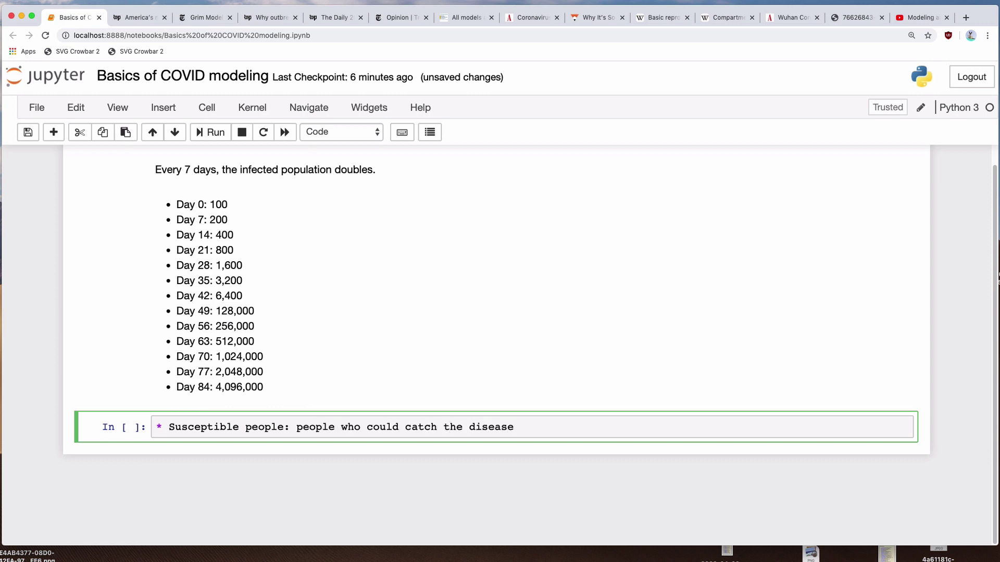
{"action": "key", "text": "Return"}
{"action": "key", "text": "Tab"}
{"action": "type", "text": "* Infe"}
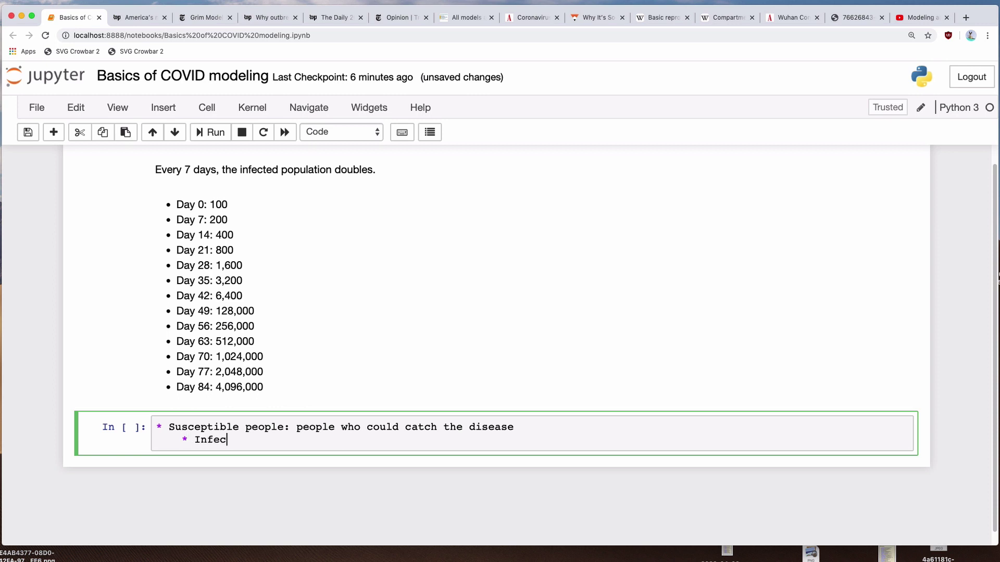
{"action": "key", "text": "BackSpace"}
{"action": "key", "text": "BackSpace"}
{"action": "key", "text": "BackSpace"}
{"action": "key", "text": "BackSpace"}
{"action": "key", "text": "Escape"}
{"action": "key", "text": "m"}
{"action": "key", "text": "Return"}
{"action": "key", "text": "BackSpace"}
{"action": "key", "text": "BackSpace"}
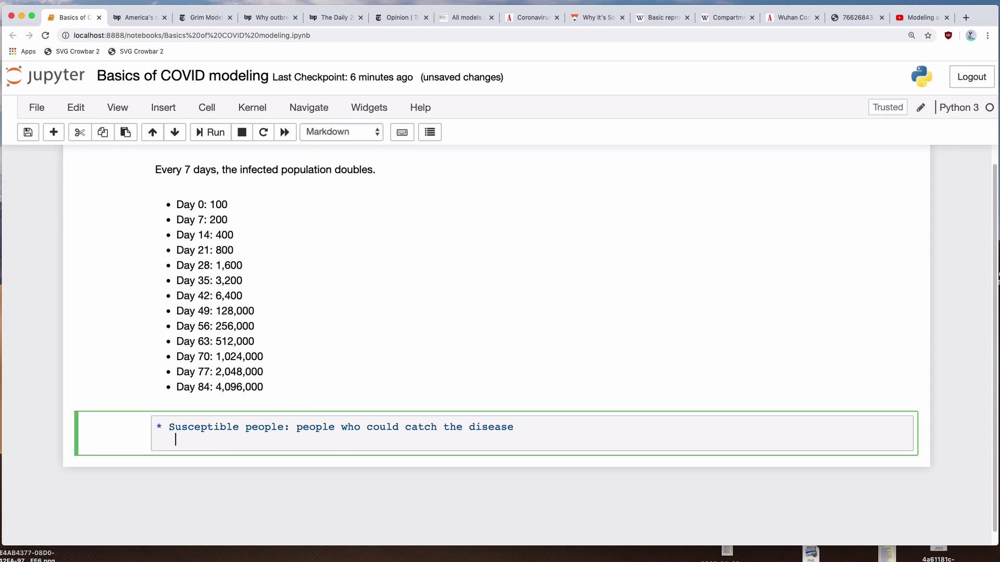
{"action": "type", "text": "Infec"}
{"action": "key", "text": "BackSpace"}
{"action": "key", "text": "BackSpace"}
{"action": "key", "text": "BackSpace"}
{"action": "key", "text": "BackSpace"}
{"action": "key", "text": "BackSpace"}
{"action": "key", "text": "BackSpace"}
{"action": "key", "text": "BackSpace"}
{"action": "key", "text": "BackSpace"}
Step: Add the Infected and Recovered/removed people definition bullets and render the list
{"action": "type", "text": "* Infected people: people who have the disease and can spread it"}
{"action": "key", "text": "Return"}
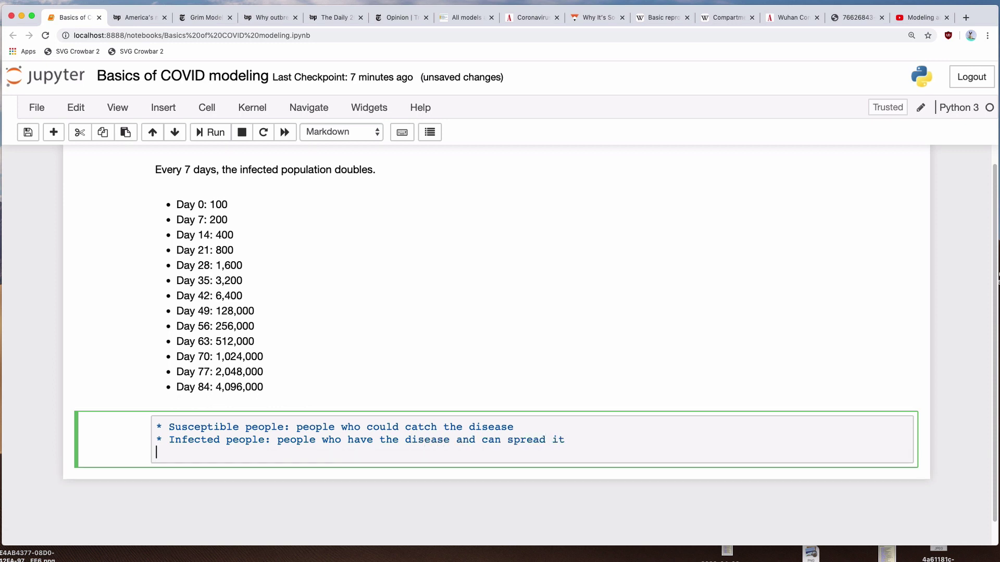
{"action": "type", "text": "* Recovered/removed people: people "}
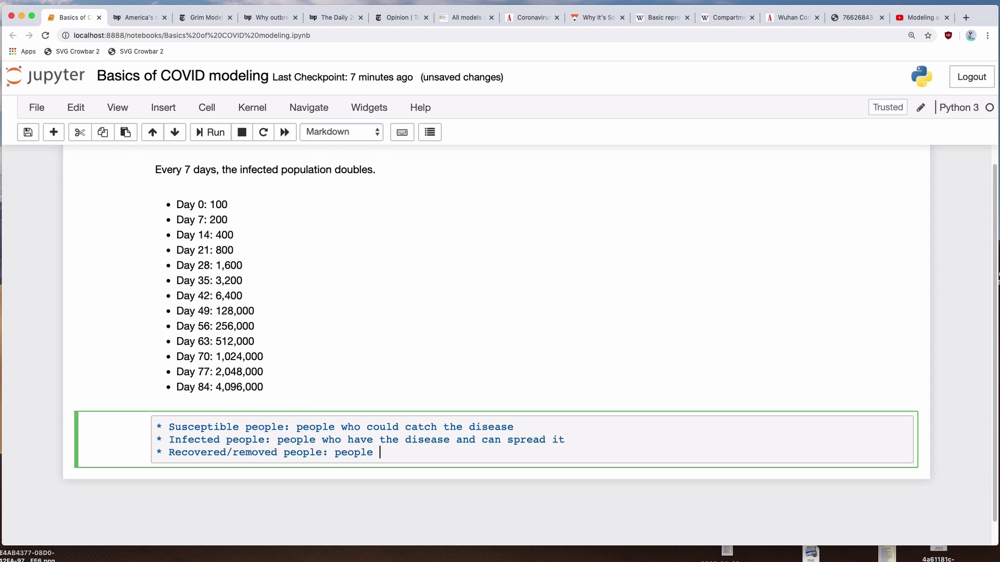
{"action": "type", "text": "who had the diseas"}
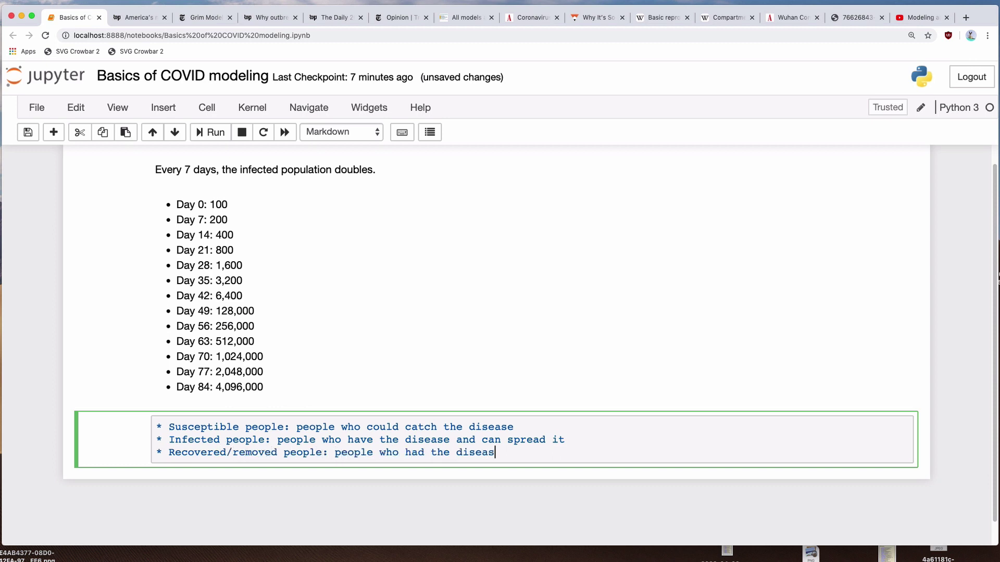
{"action": "type", "text": "e and cannot get it again."}
{"action": "key", "text": "shift+Return"}
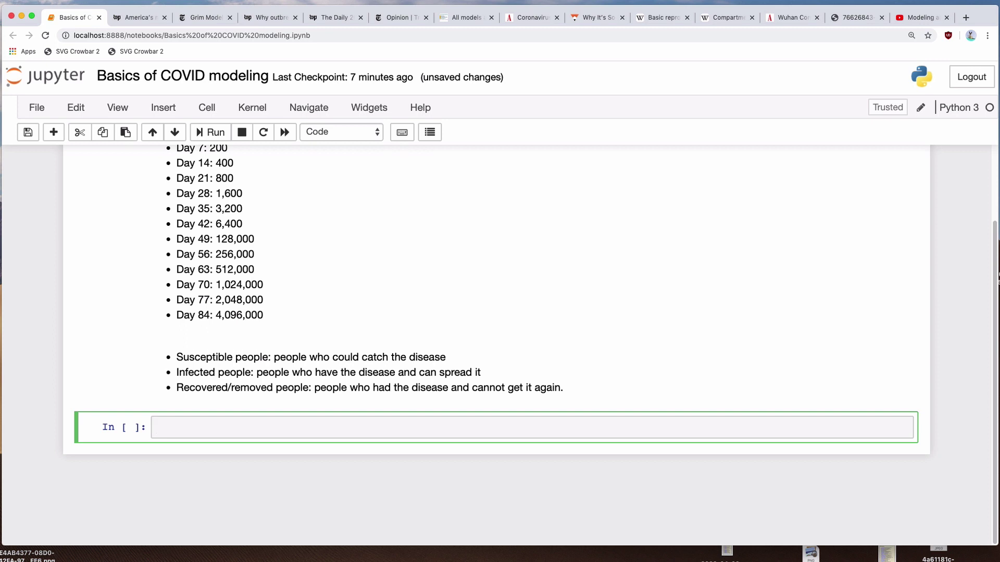
Step: Add a rendered Markdown line reading 'Compartmental epidemiology'
{"action": "type", "text": "\"Compartmental epidemiology"}
{"action": "key", "text": "Escape"}
{"action": "key", "text": "m"}
{"action": "key", "text": "shift+Return"}
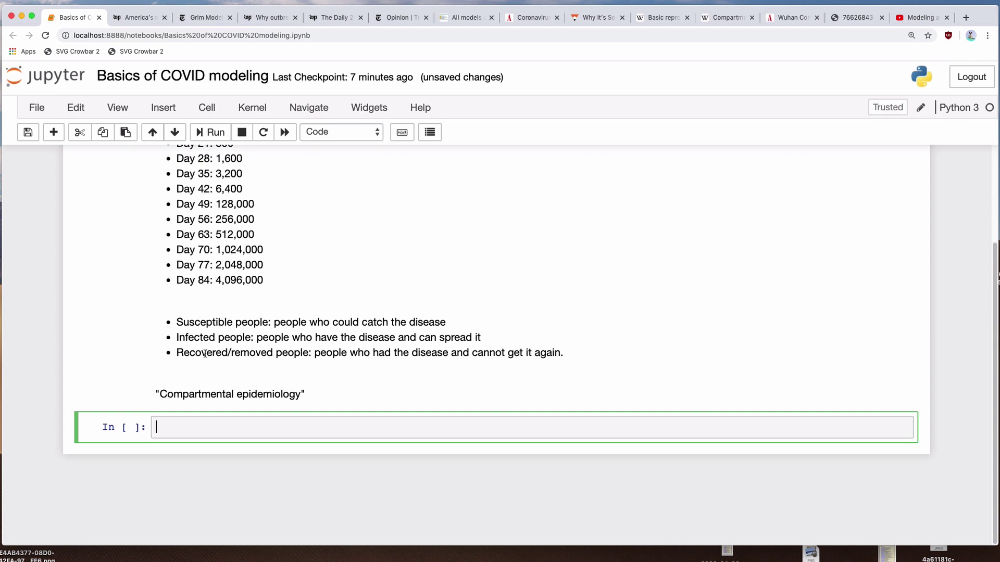
Step: Copy the three definitions into the empty cell at the bottom
{"action": "double_click", "coordinate": [209, 317]}
{"action": "key", "text": "super+a"}
{"action": "key", "text": "super+c"}
{"action": "key", "text": "shift+Return"}
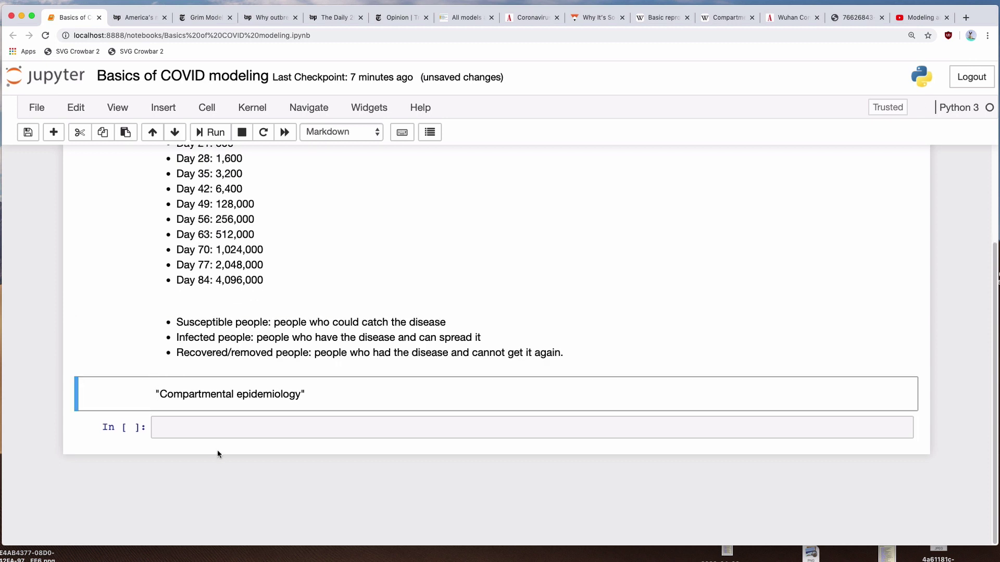
{"action": "left_click", "coordinate": [212, 429]}
{"action": "key", "text": "super+v"}
Step: Wrap the S, I and R initials of the copied definitions in ** for bold
{"action": "left_click", "coordinate": [169, 427]}
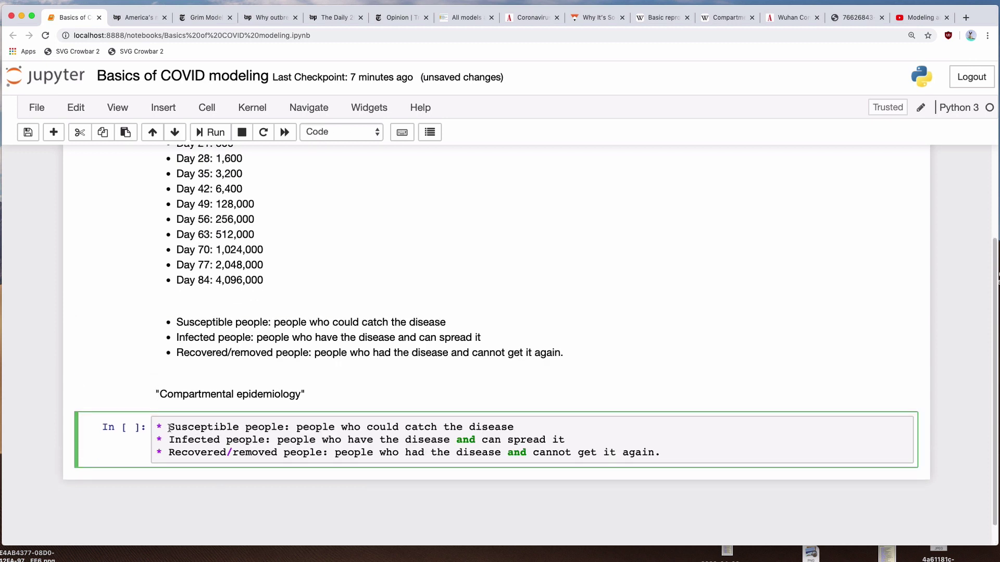
{"action": "type", "text": "**"}
{"action": "left_click", "coordinate": [169, 440]}
{"action": "type", "text": "**"}
{"action": "left_click", "coordinate": [168, 452]}
{"action": "type", "text": "**"}
{"action": "key", "text": "Right"}
{"action": "type", "text": "**"}
{"action": "key", "text": "Up"}
{"action": "key", "text": "Left"}
{"action": "key", "text": "Left"}
{"action": "type", "text": "**"}
{"action": "key", "text": "Up"}
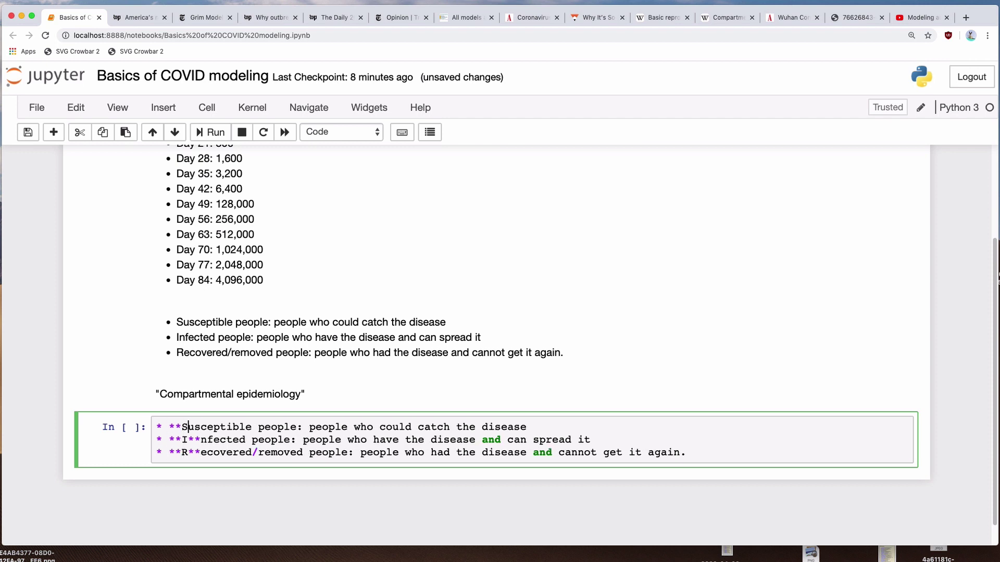
{"action": "type", "text": "**"}
Step: Convert the copied definitions cell to Markdown and render the bold-initial list
{"action": "key", "text": "shift+Return"}
{"action": "left_click", "coordinate": [192, 384]}
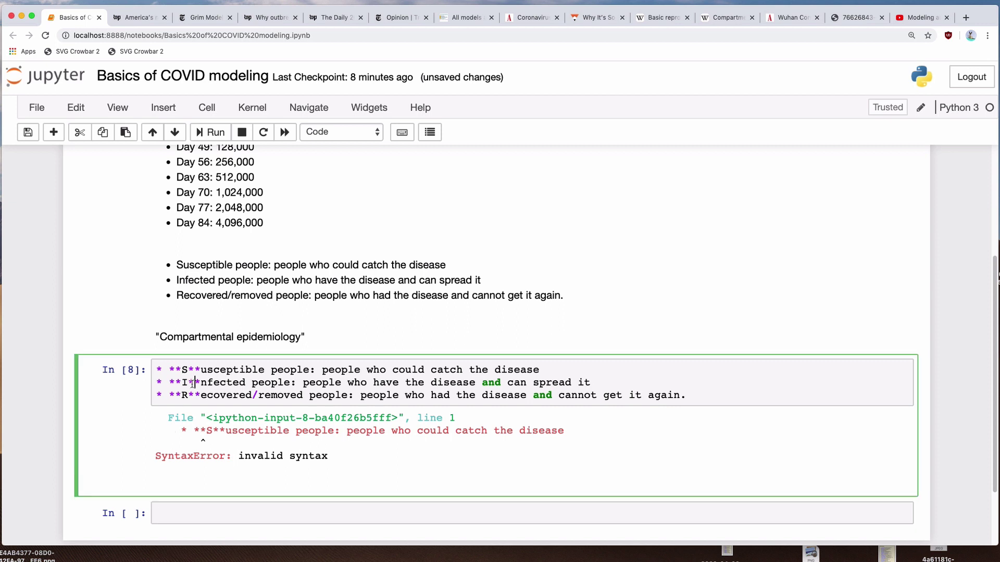
{"action": "key", "text": "Escape"}
{"action": "key", "text": "m"}
{"action": "key", "text": "shift+Return"}
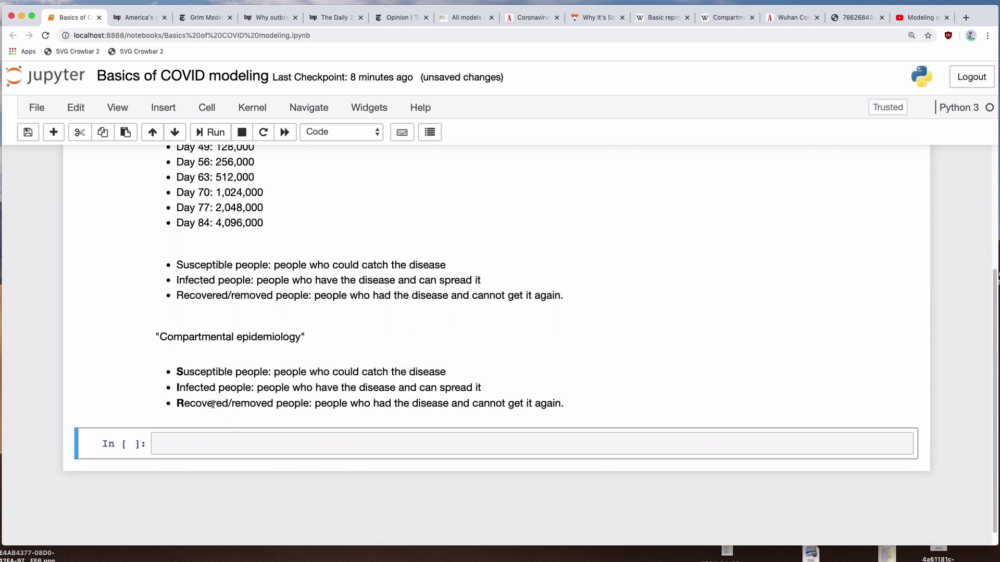
{"action": "left_click", "coordinate": [212, 451]}
Step: Type 'SIR model.' in the new cell, convert it to Markdown, and render it
{"action": "type", "text": "SIR -"}
{"action": "key", "text": "BackSpace"}
{"action": "type", "text": "model."}
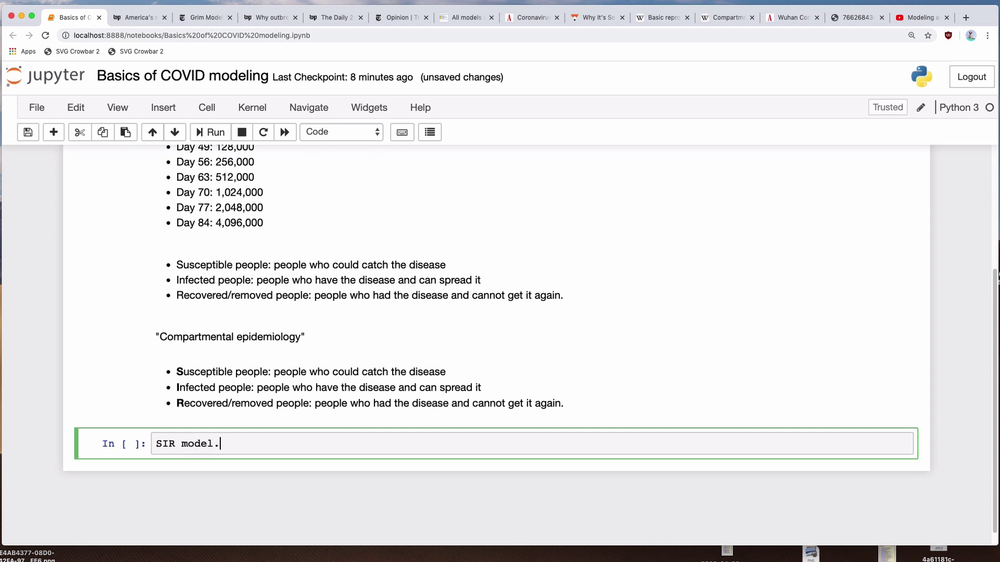
{"action": "key", "text": "Escape"}
{"action": "key", "text": "m"}
{"action": "key", "text": "shift+Return"}
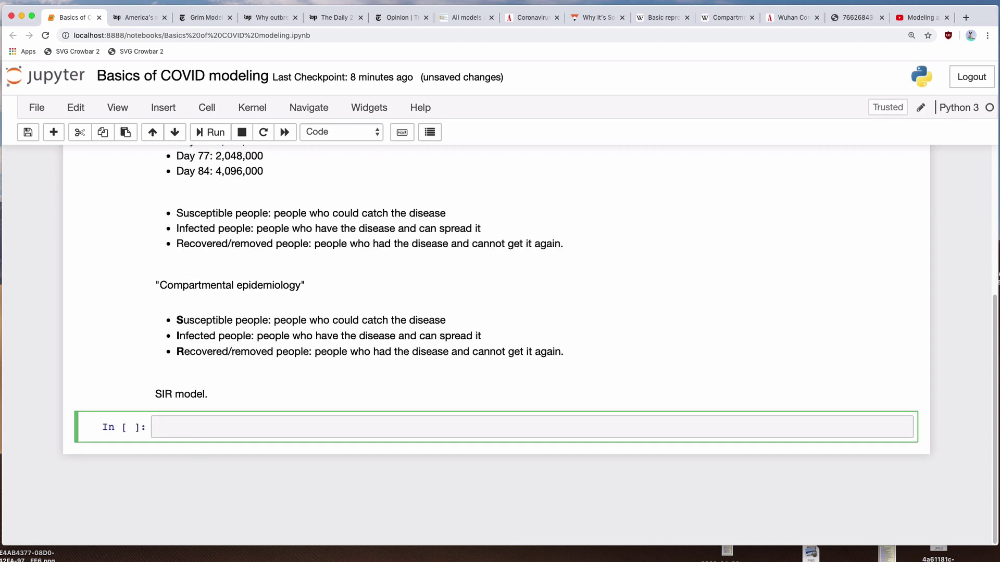